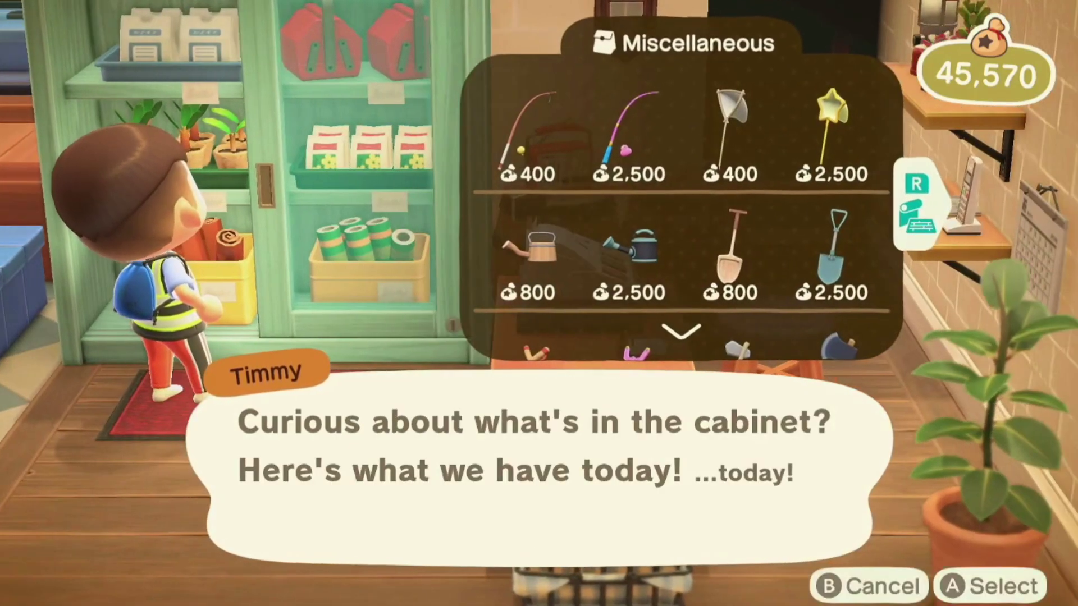
{"action": "key", "text": "Down"}
{"action": "key", "text": "Down"}
{"action": "key", "text": "Down"}
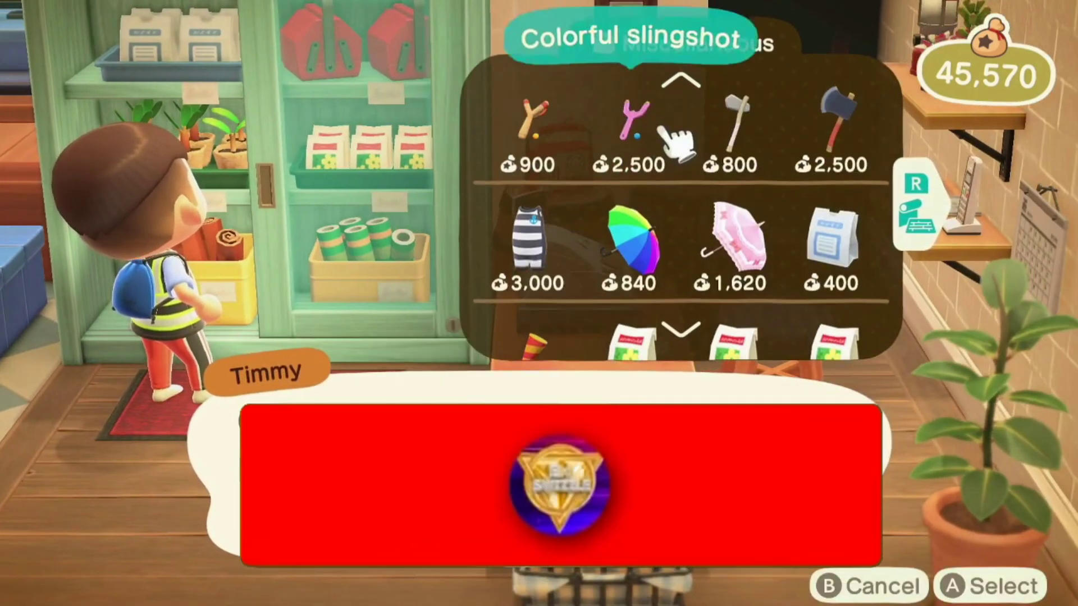